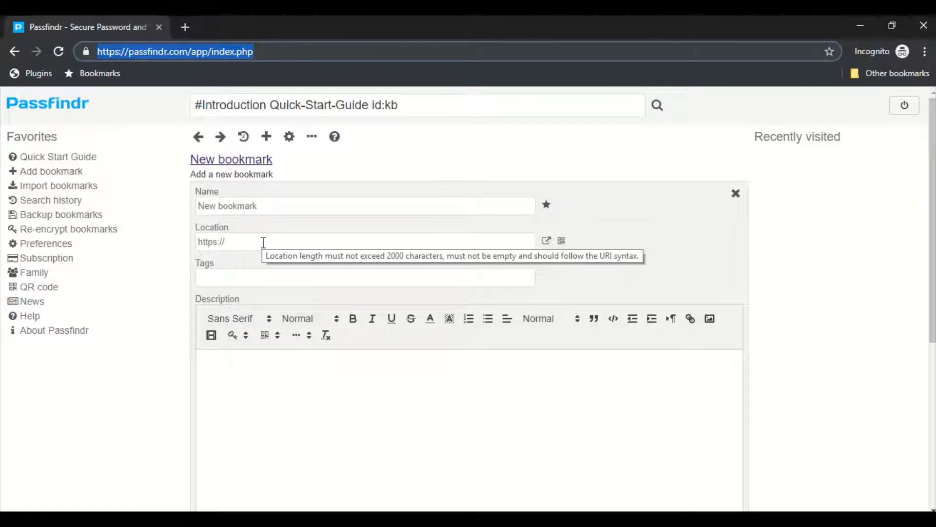
Set the new bookmark's location to MyBank.com/login.
left_click(205, 241)
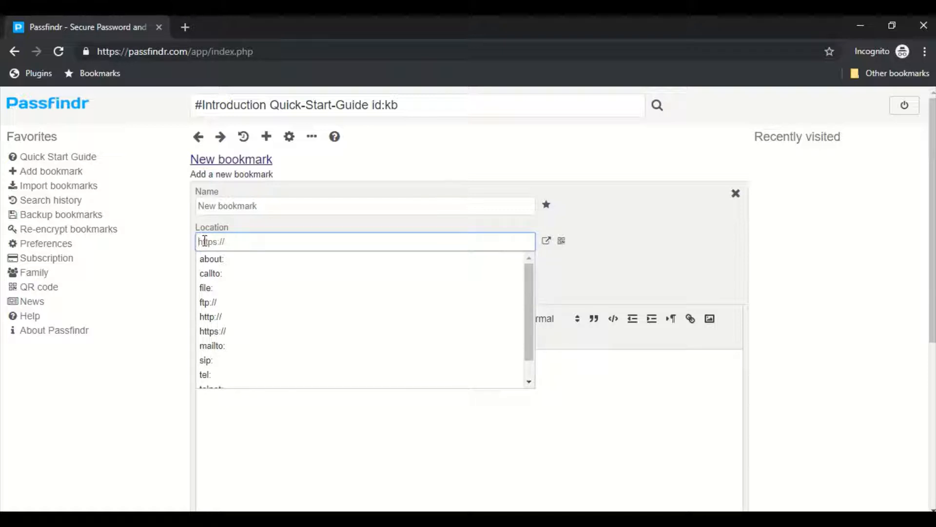
type("My")
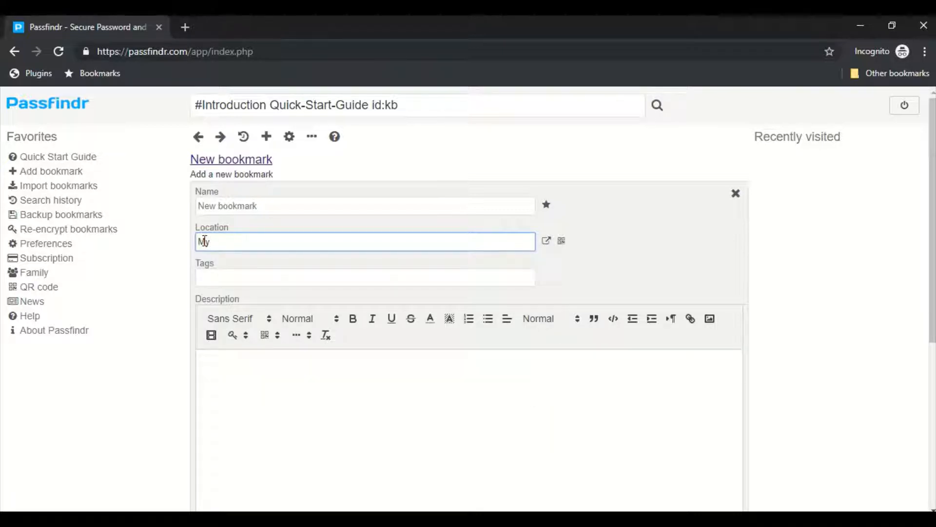
type("Bank.com/login")
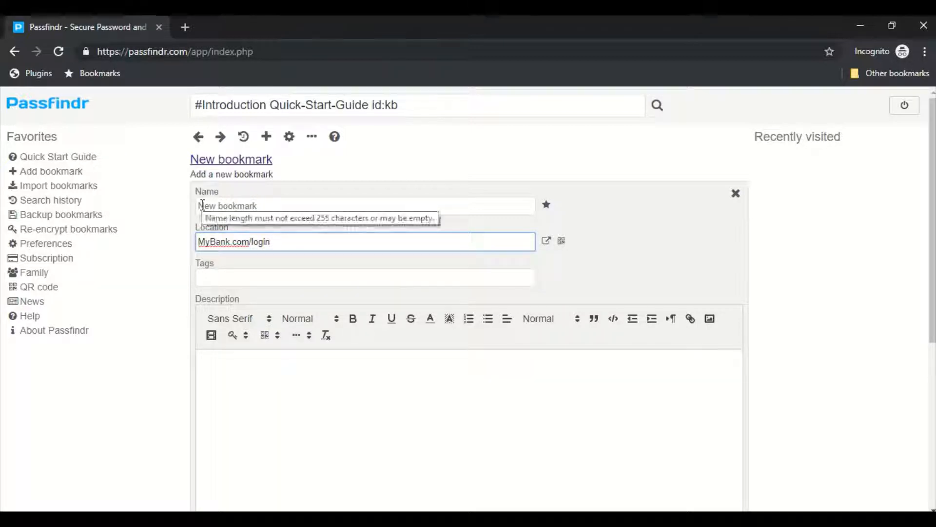
Name the bookmark MyBank and give it the tags bank and finance.
left_click(200, 205)
type("My")
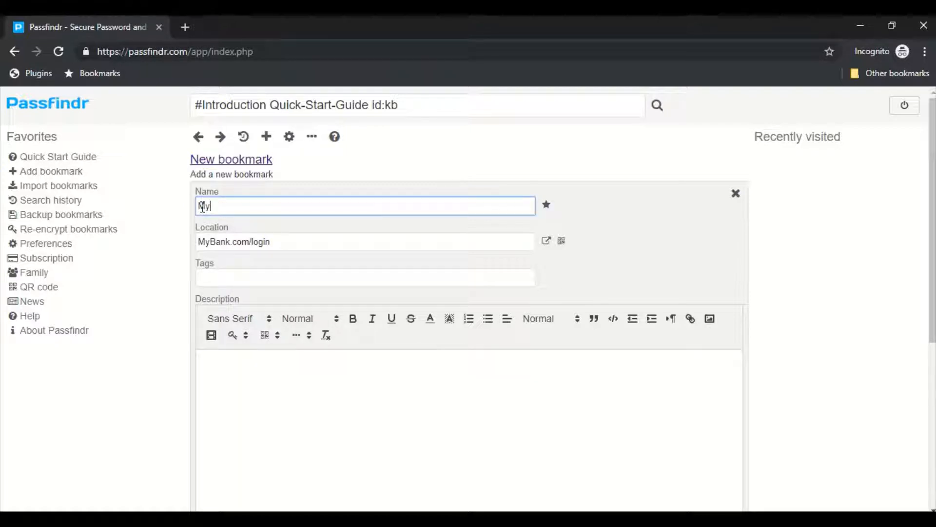
type("Baak")
left_click(207, 278)
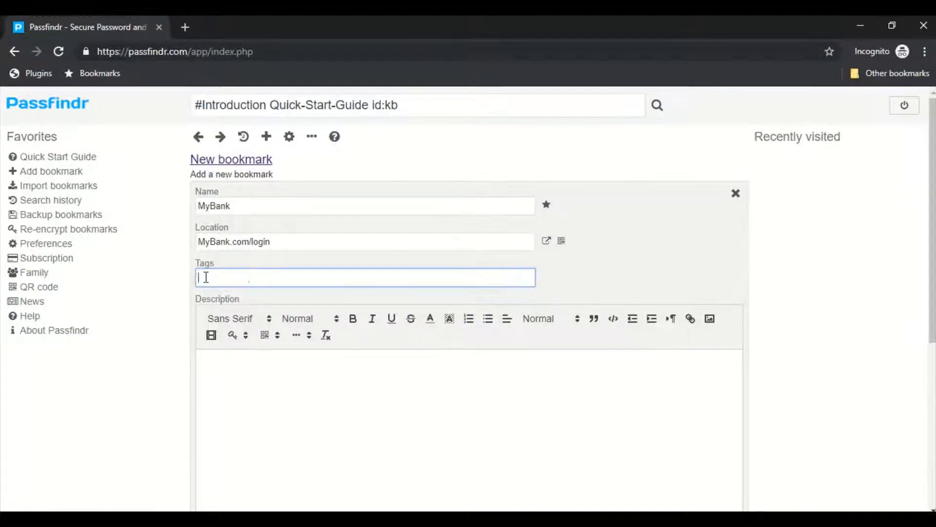
type("bank finance")
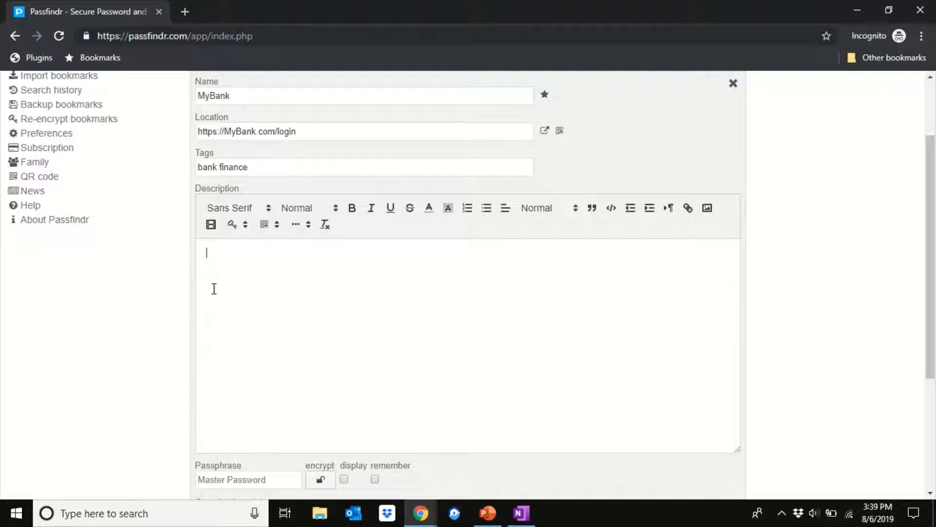
Enter MyUserName as the first line of the bookmark's description, followed by a blank line.
type("MyUserName")
key("Return")
key("Return")
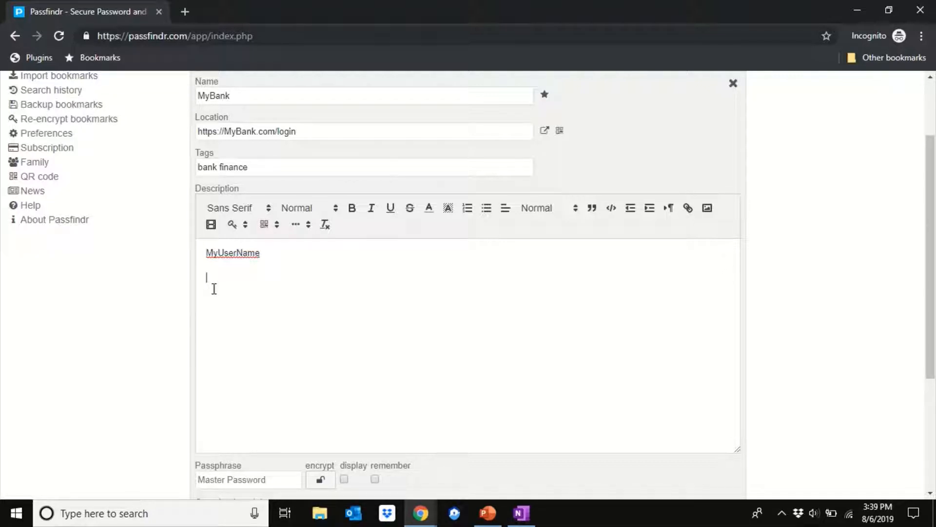
Enter the account password below the user name in the description, and clear it again.
type("MyPassword")
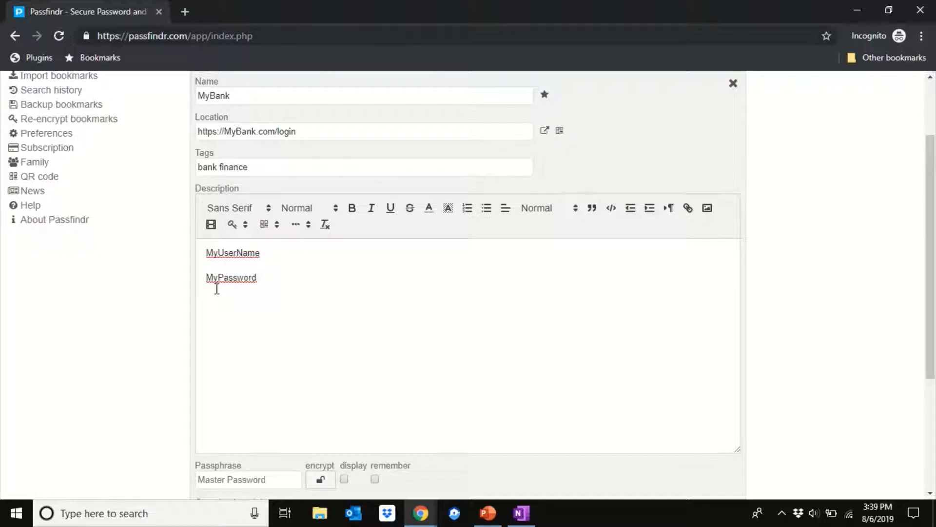
left_click_drag(244, 278, 205, 279)
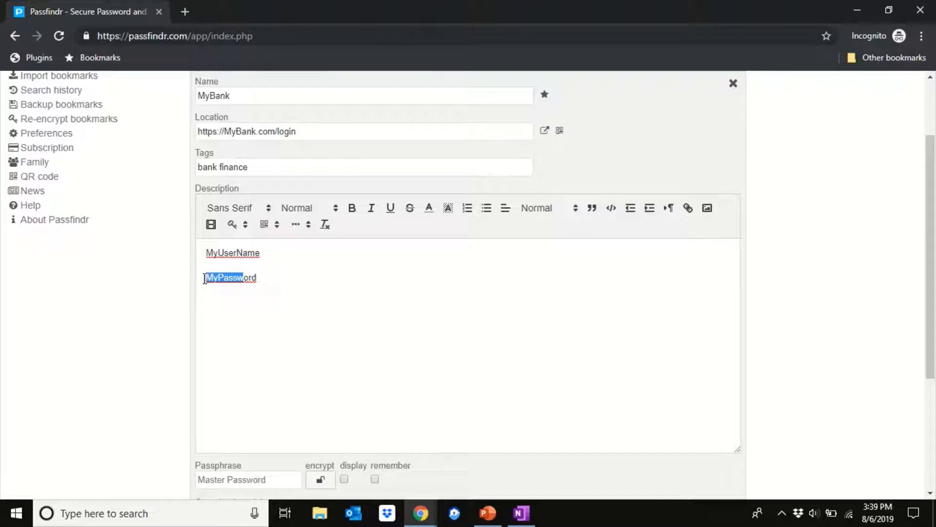
key("BackSpace")
key("Delete")
key("Delete")
key("Delete")
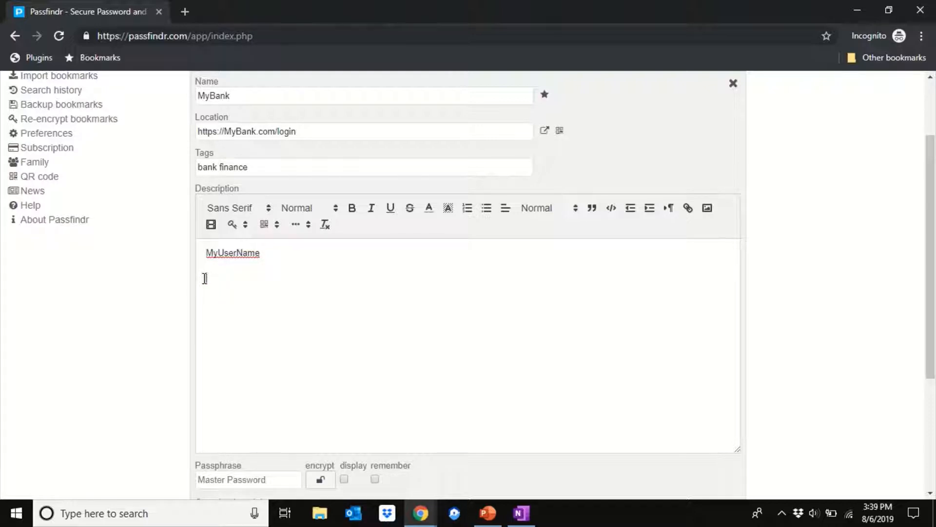
Insert a generated weak password below the user name and delete it.
left_click(236, 228)
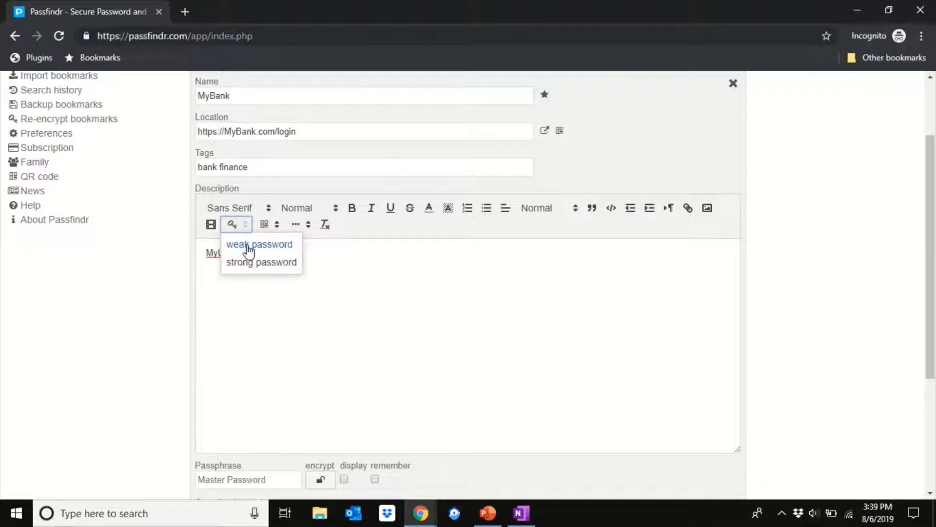
left_click(249, 244)
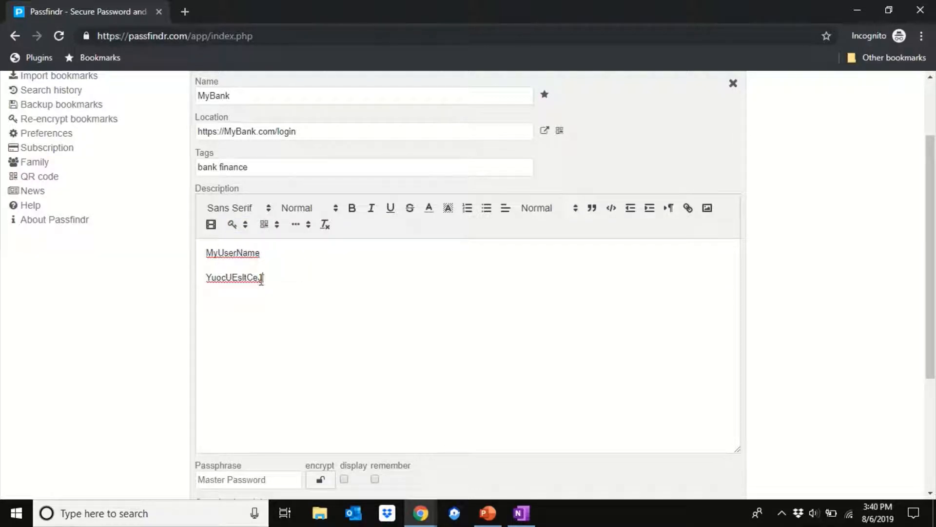
left_click_drag(258, 279, 200, 279)
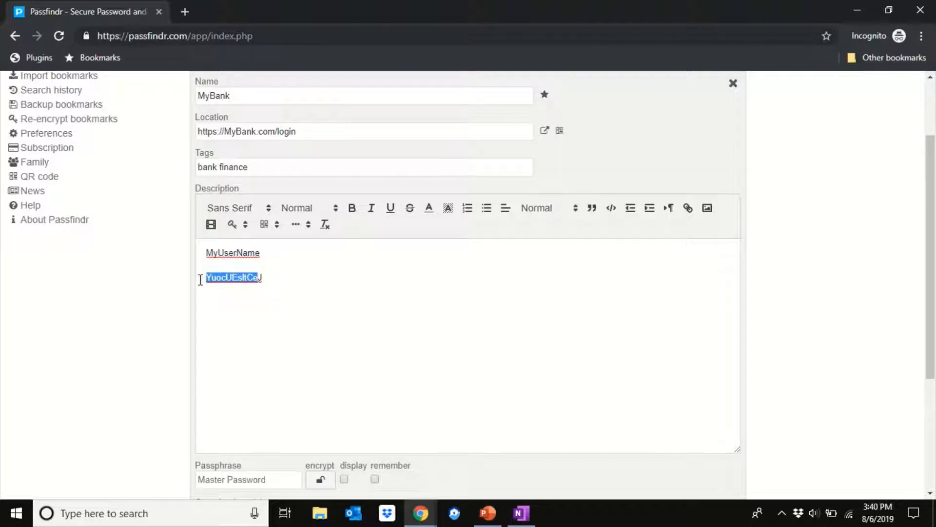
key("Delete")
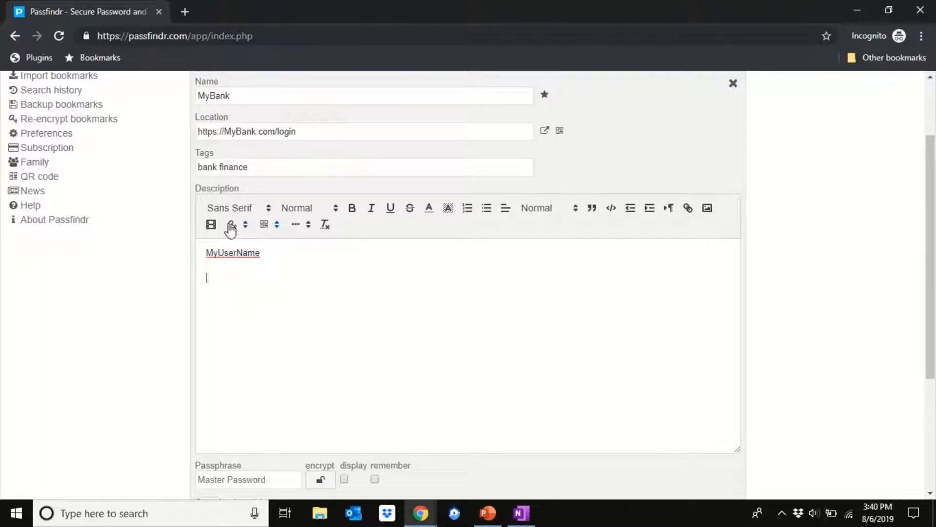
Insert a generated strong password below the user name and delete it.
left_click(234, 225)
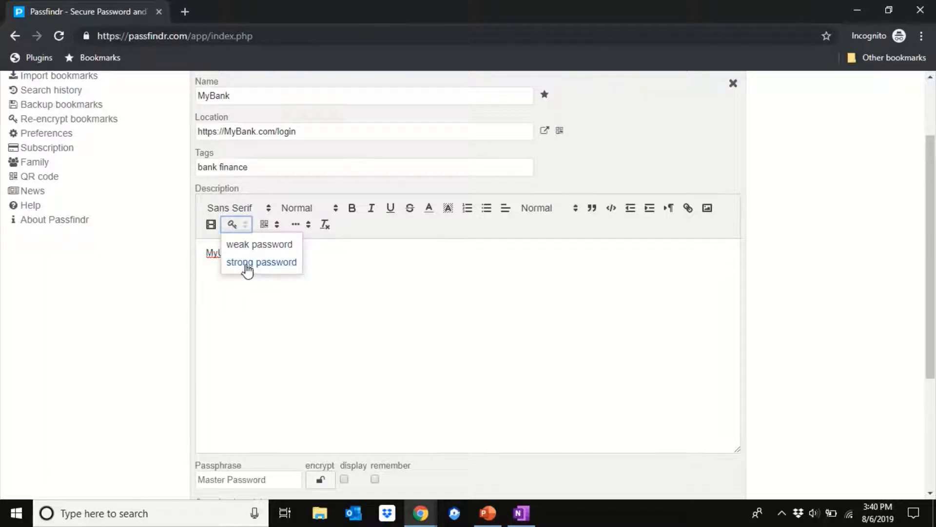
left_click(246, 265)
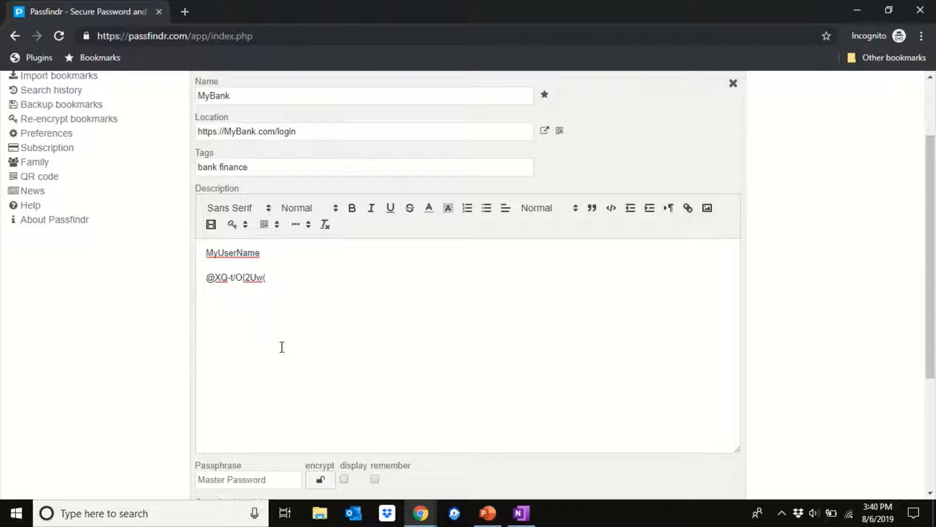
key("BackSpace")
key("BackSpace")
key("BackSpace")
key("BackSpace")
key("BackSpace")
key("BackSpace")
key("BackSpace")
key("BackSpace")
key("BackSpace")
key("BackSpace")
key("BackSpace")
key("BackSpace")
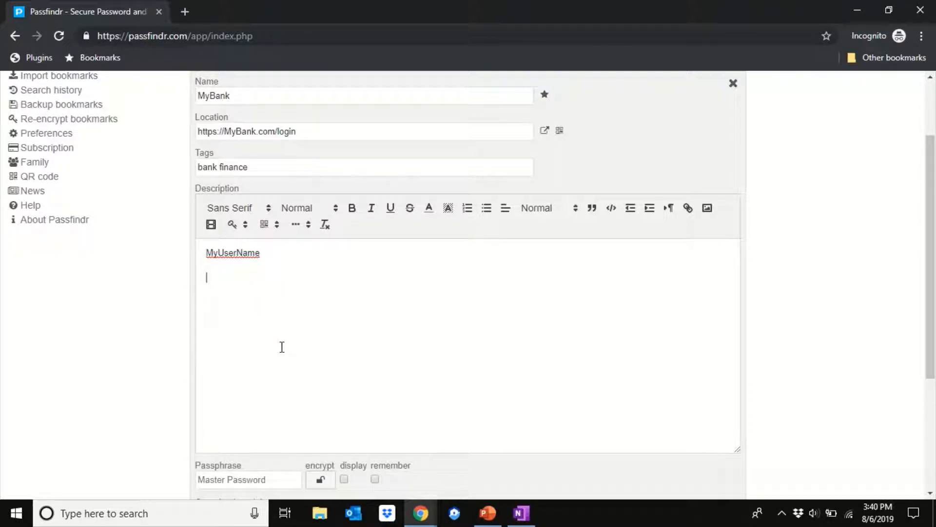
Insert two generated weak passwords in a row as one longer password, and cut the combined text from the description.
left_click(233, 226)
left_click(236, 228)
left_click(236, 225)
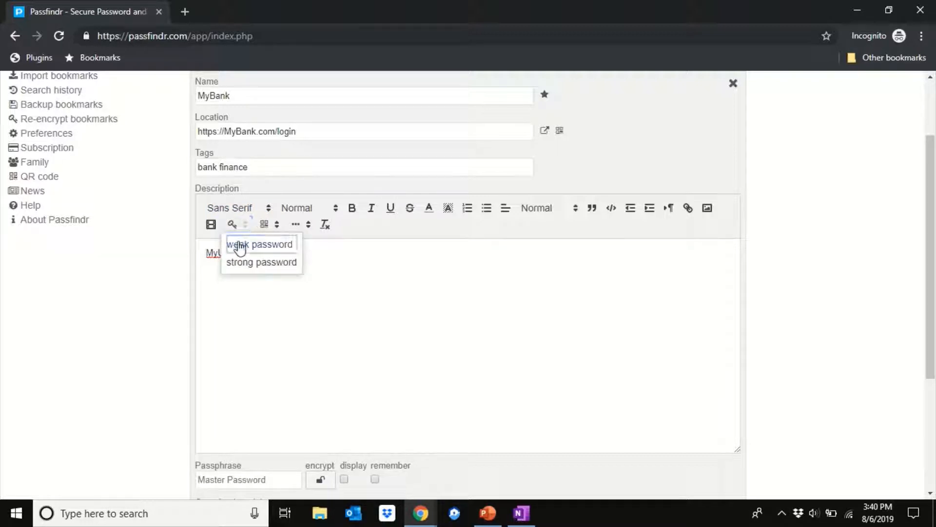
left_click(238, 244)
left_click(236, 228)
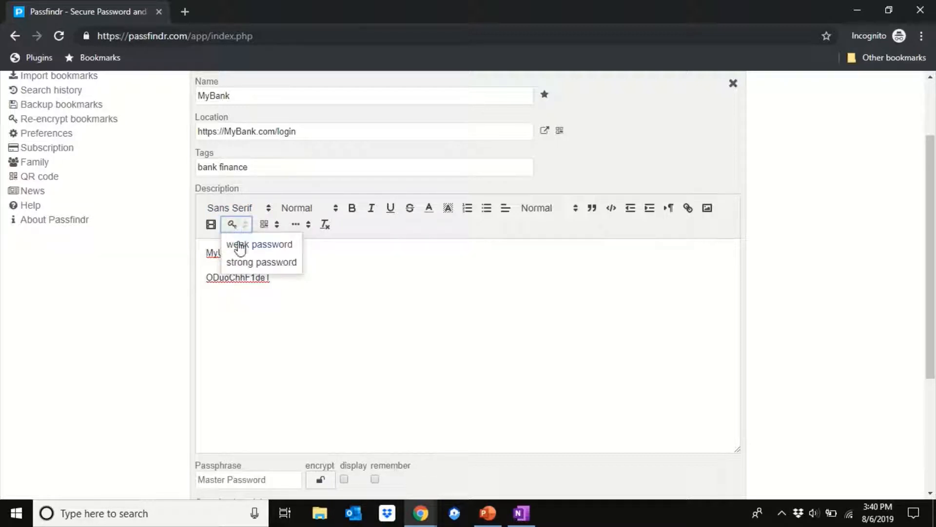
left_click(240, 246)
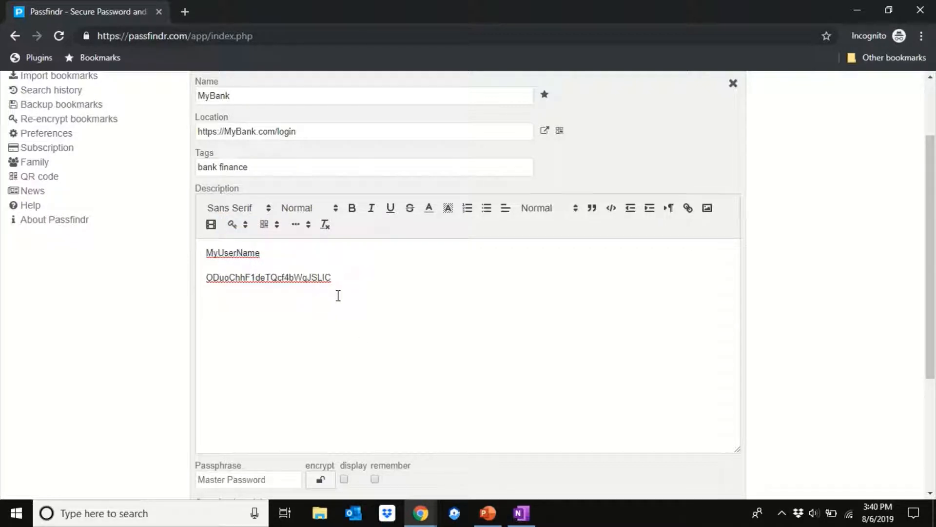
double_click(333, 278)
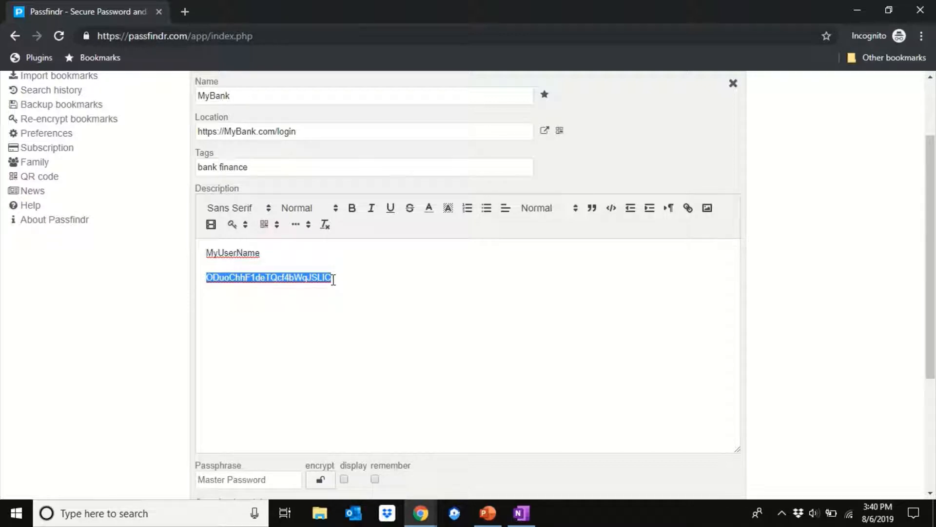
key("ctrl+x")
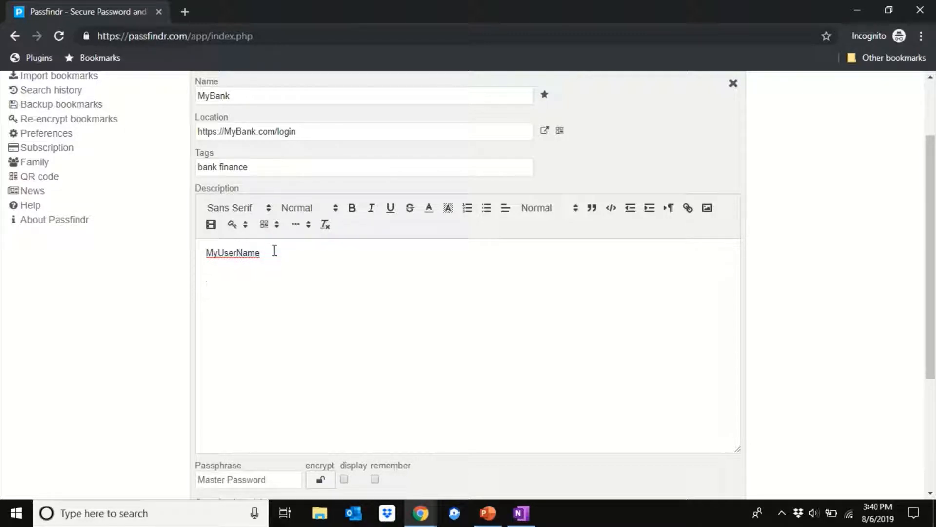
Enter the account password on the line below the user name, followed by a blank line.
type("MyPassword")
key("Return")
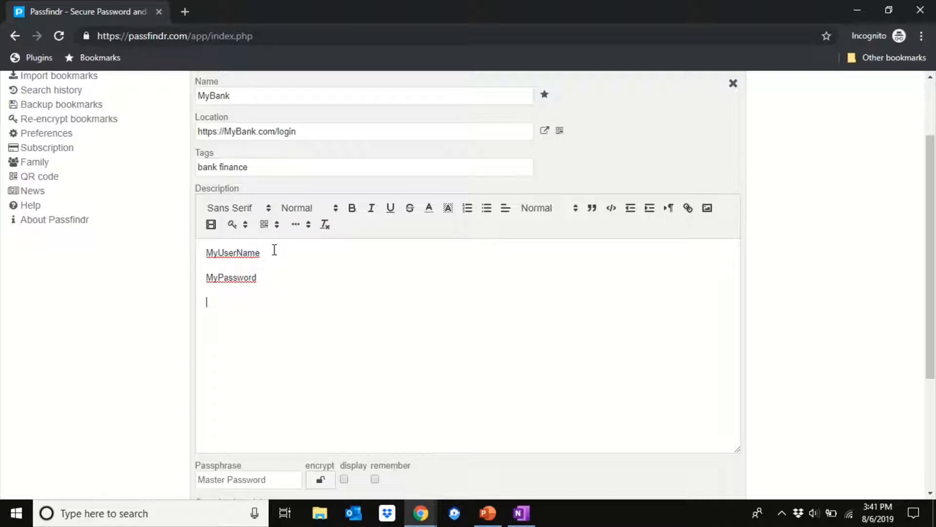
Add the password rules "2 upper case" and "1 lower case" on separate lines below the password.
type("2 upper case")
key("Return")
type("1 lower case")
key("Return")
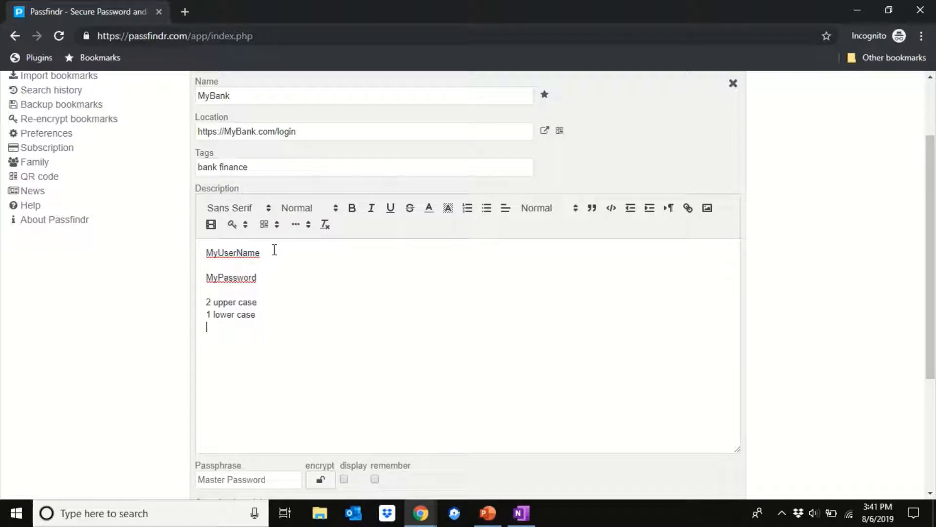
Add the password rules "1 number" and "1 hieroglyph" on separate lines below the lower case rule.
type("1 number")
key("Return")
type("1 hierogly")
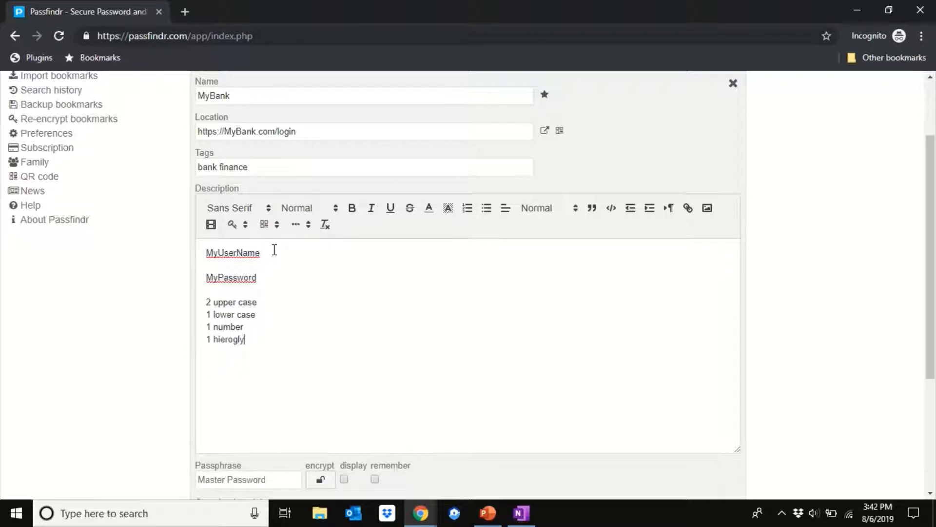
type("ph")
key("Return")
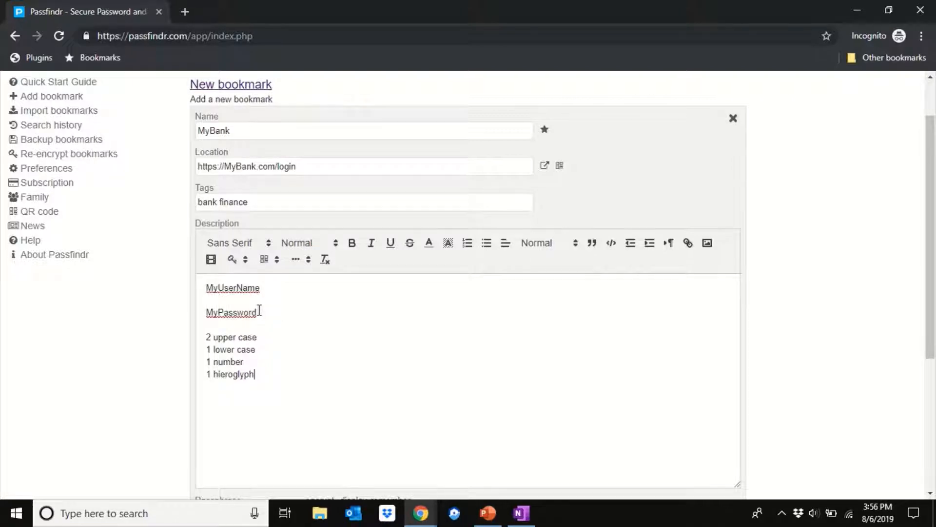
Format the user name and password lines in the description as bold with Large text size.
left_click_drag(259, 311, 203, 287)
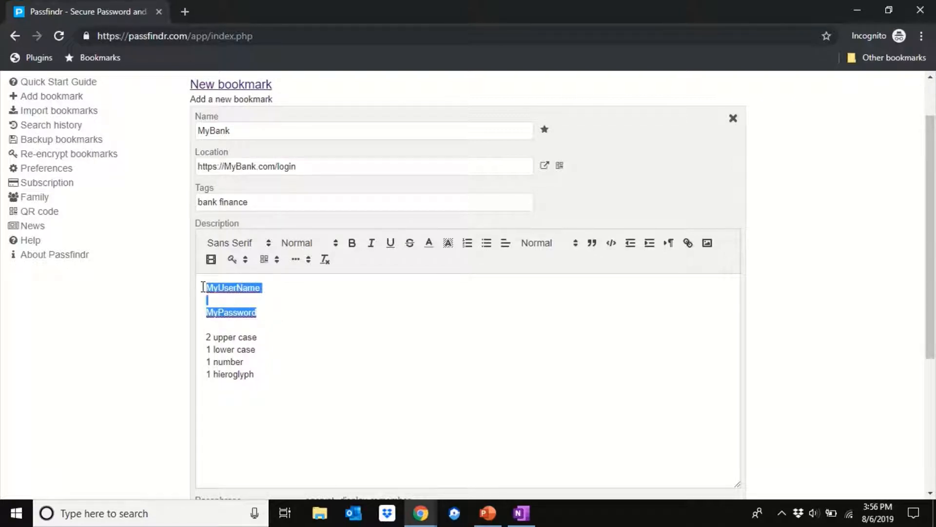
left_click(351, 243)
left_click(322, 248)
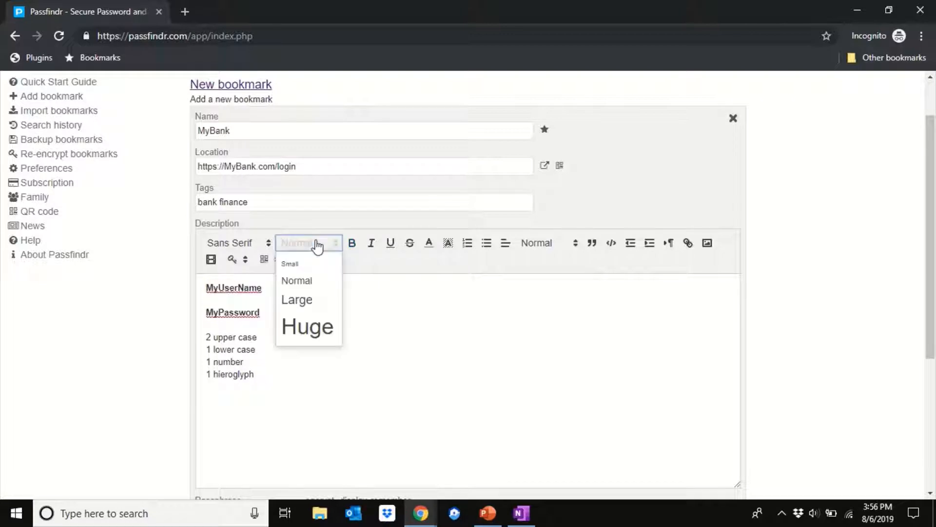
left_click(302, 298)
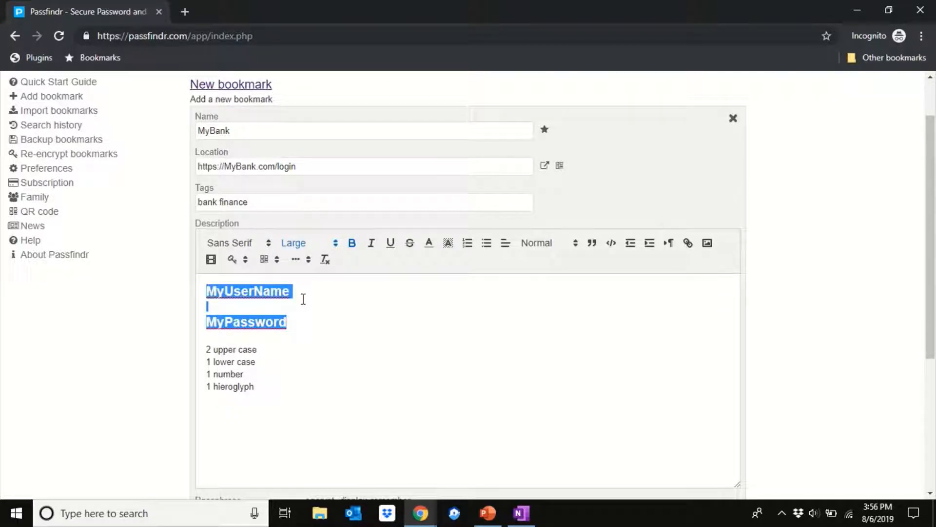
left_click(294, 357)
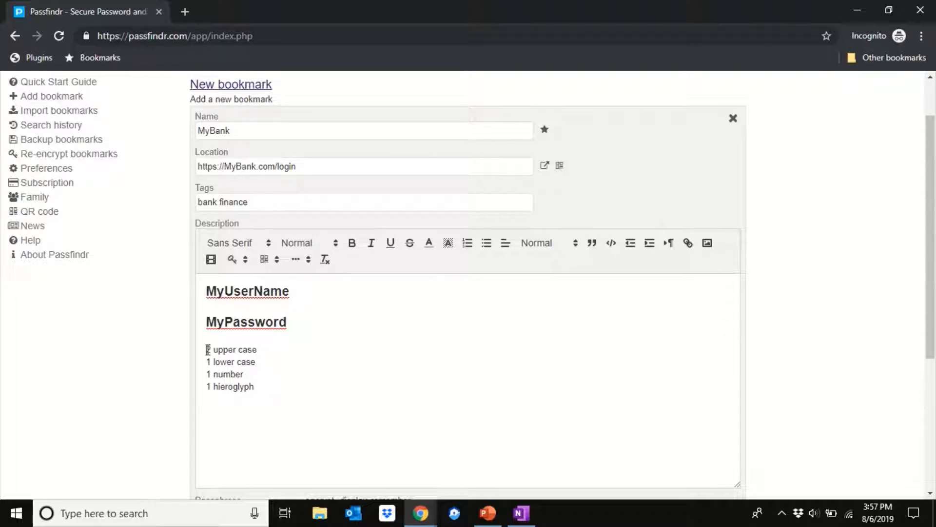
Turn the four password rule lines in the description into a bulleted list.
left_click_drag(207, 349, 238, 374)
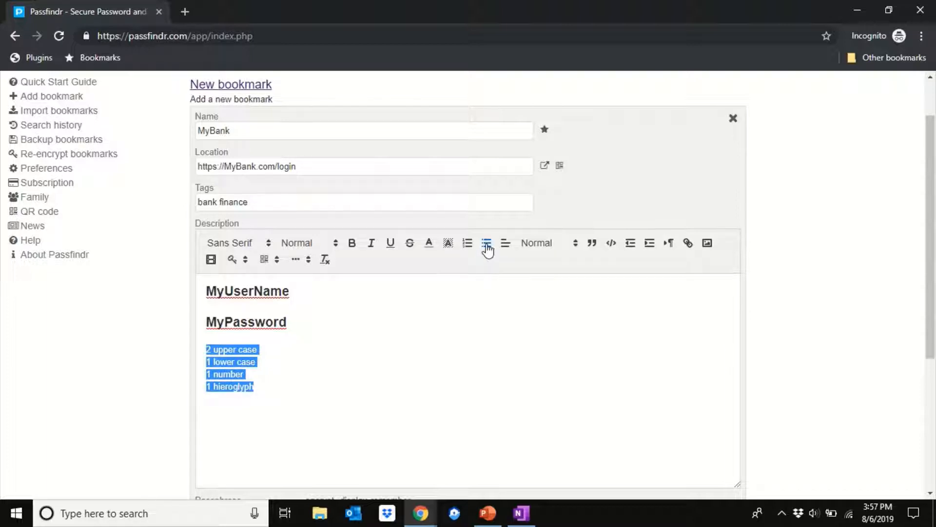
left_click(487, 244)
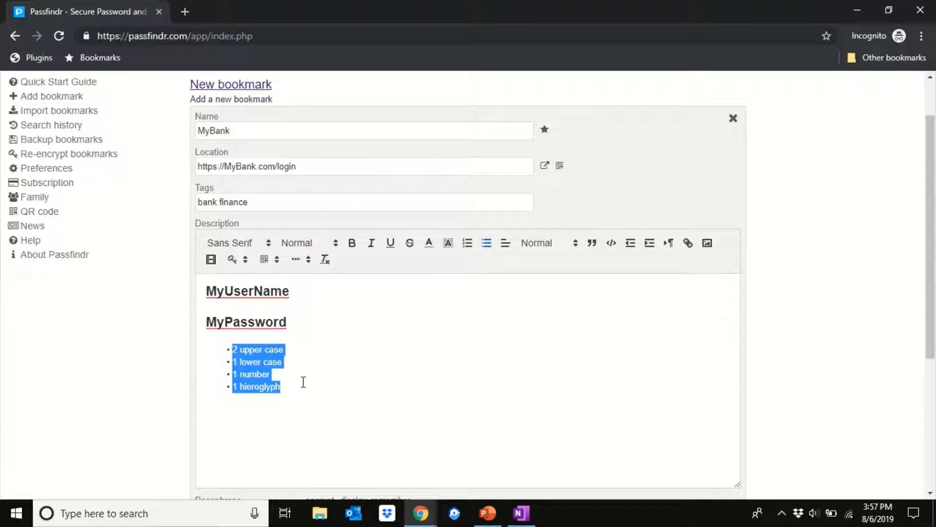
left_click(285, 390)
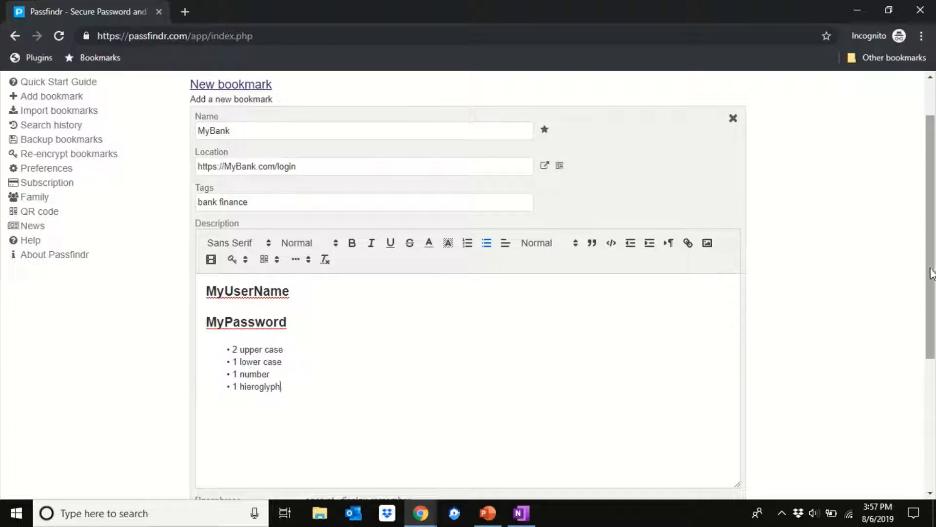
left_click_drag(931, 273, 935, 443)
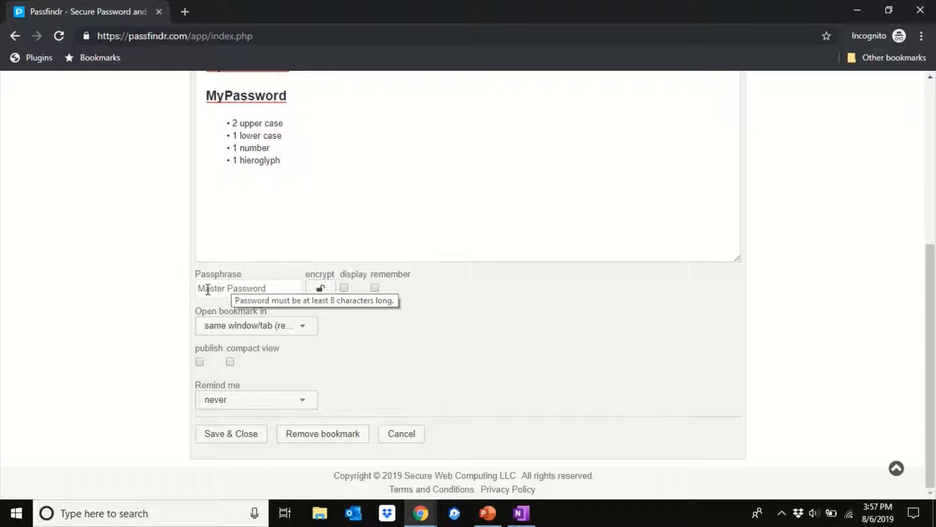
Enter the master passphrase and encrypt the bookmark description, testing decryption once before leaving it encrypted.
left_click(208, 290)
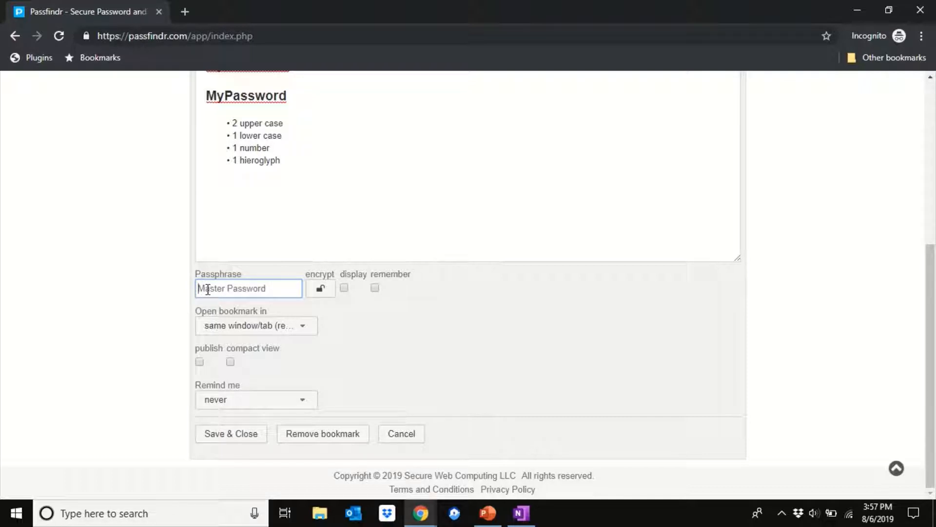
type("*********")
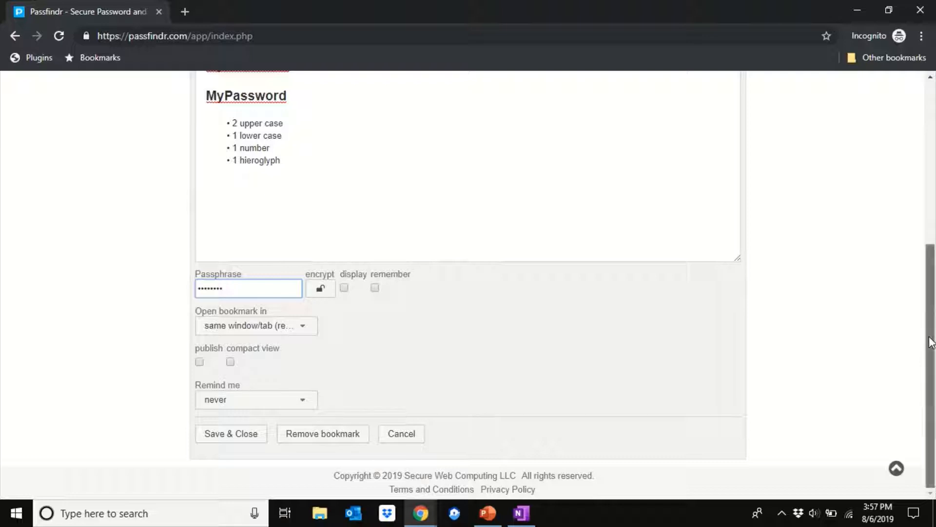
left_click_drag(932, 341, 933, 312)
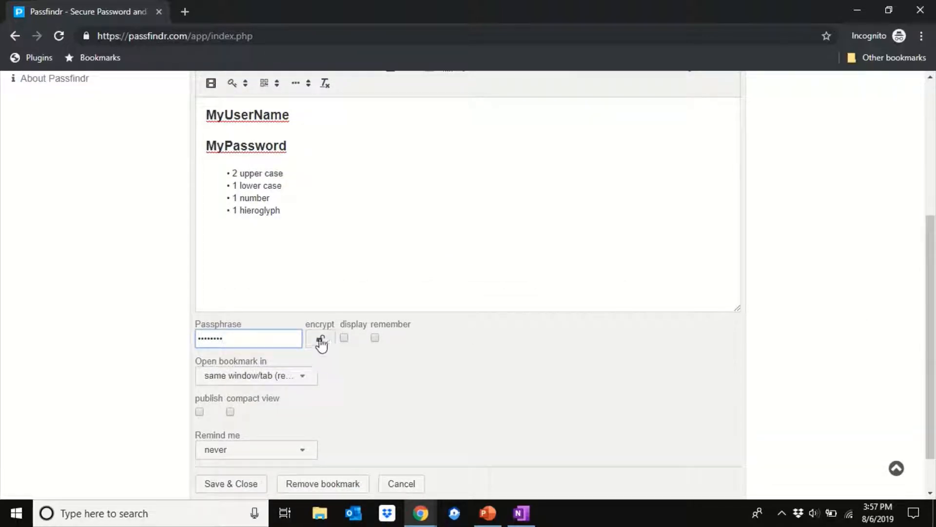
left_click(321, 339)
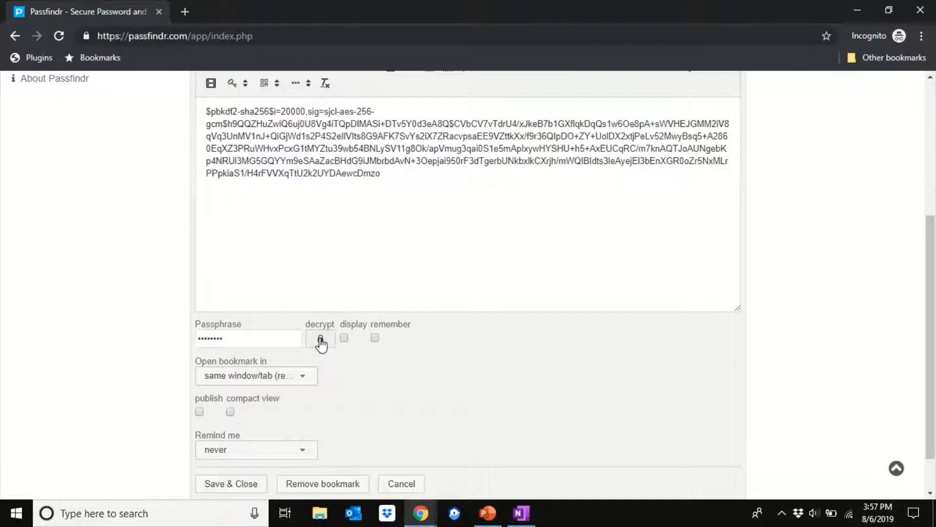
left_click(320, 340)
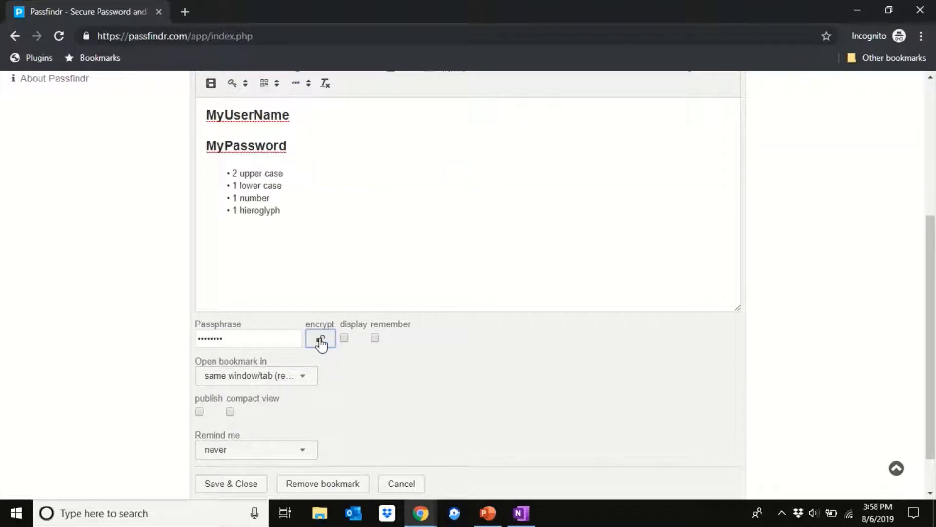
left_click(320, 340)
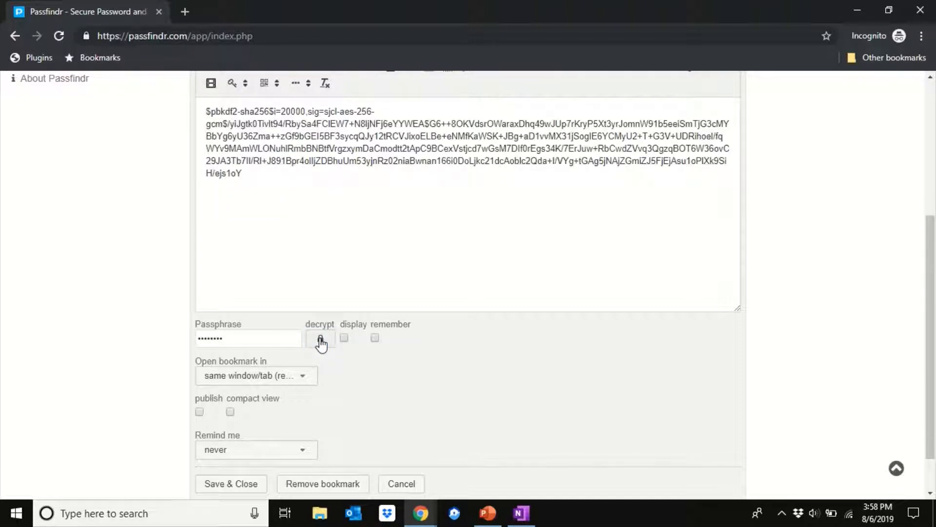
Enable remembering the passphrase and compact view for the MyBank bookmark, and save and close it.
left_click(375, 338)
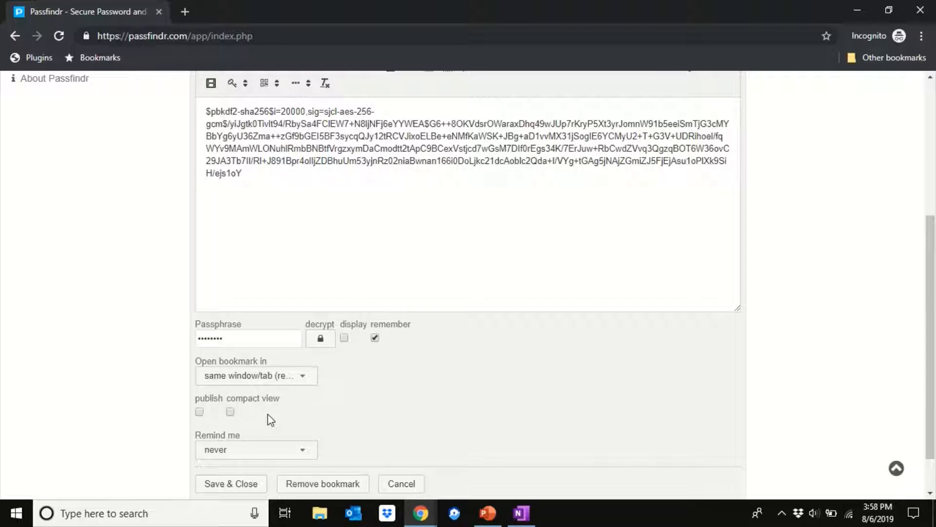
left_click(230, 411)
left_click(230, 411)
left_click(230, 412)
left_click_drag(932, 291, 933, 374)
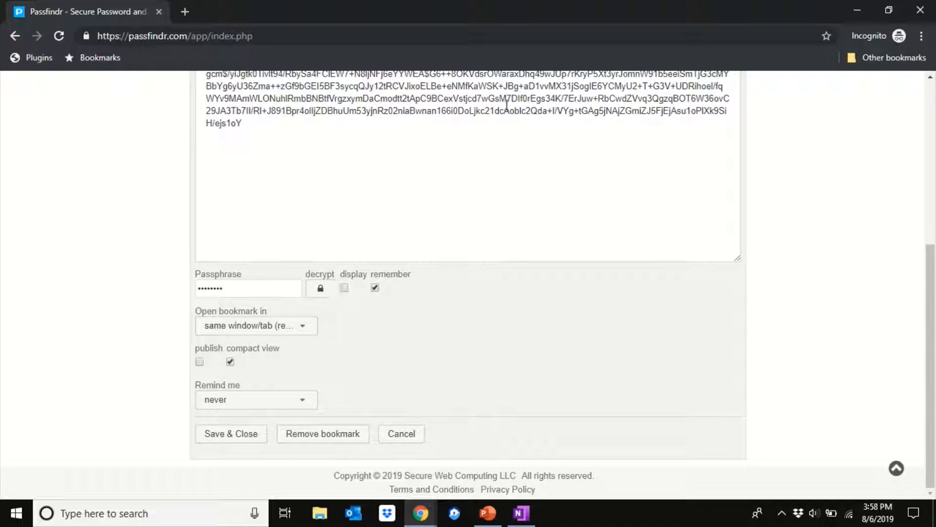
left_click(235, 437)
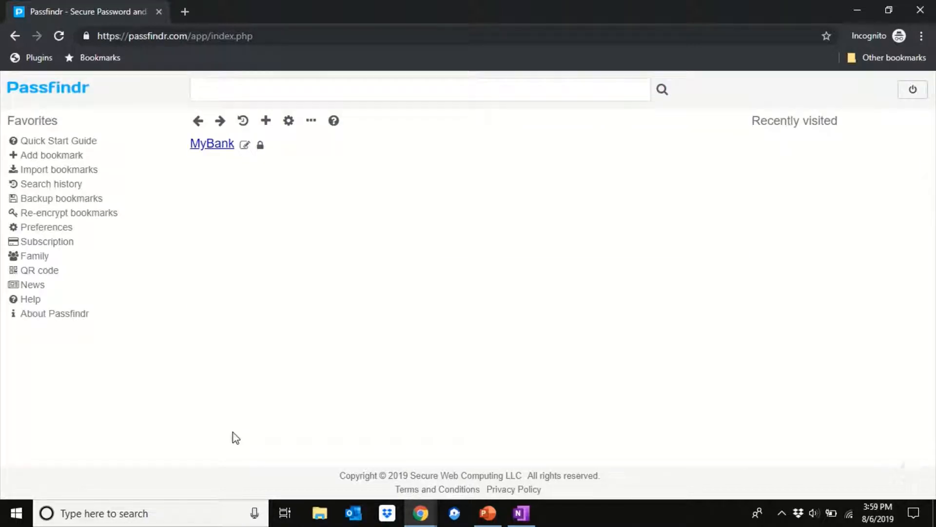